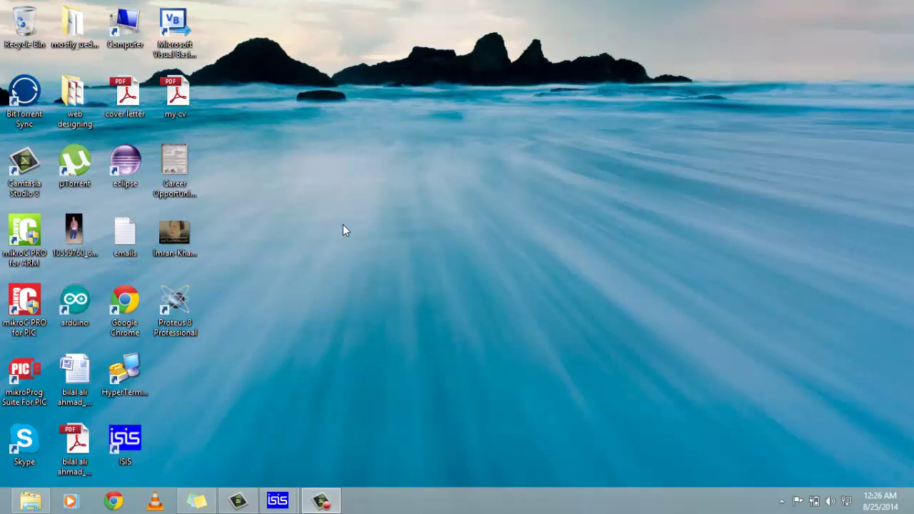
# Step: Switch to the simulation design in ISIS Professional and survey the circuit from the AC source to lamp L1
pyautogui.moveTo(278, 501)
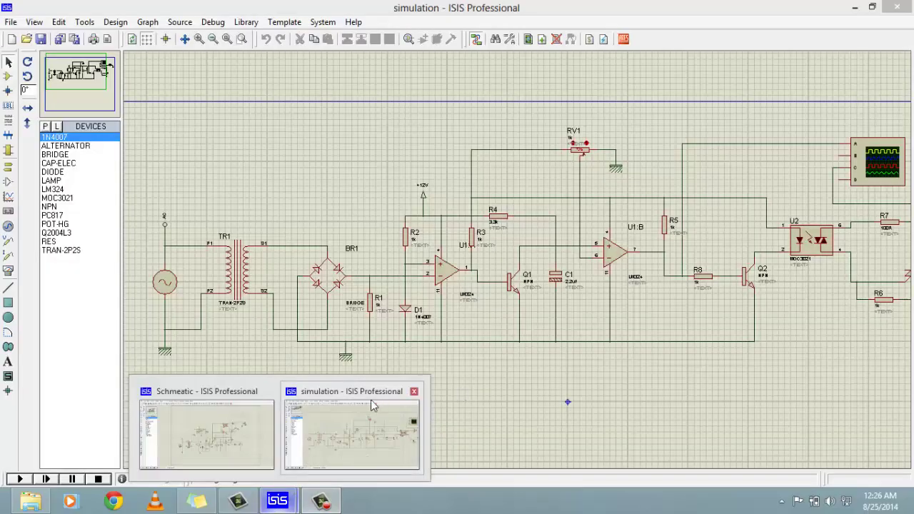
pyautogui.click(370, 399)
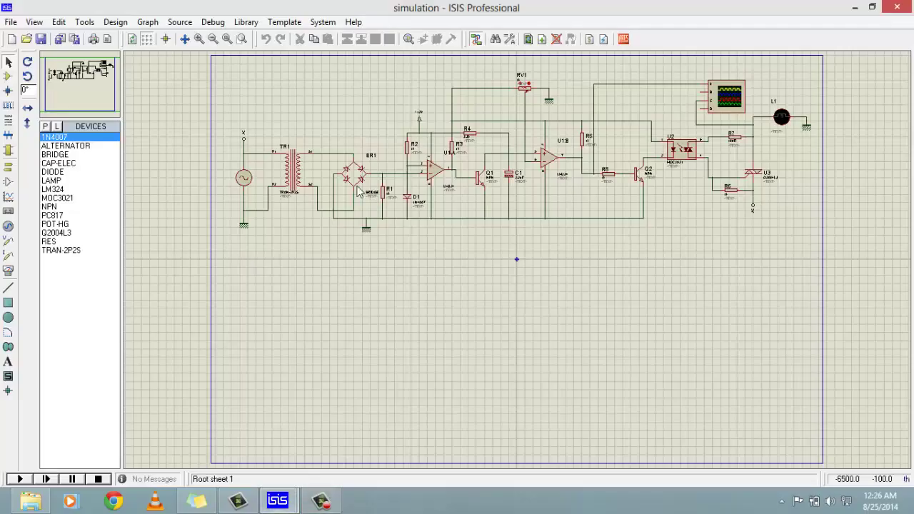
pyautogui.scroll(1, 520, 267)
pyautogui.moveTo(63, 75); pyautogui.dragTo(71, 77)
pyautogui.moveTo(621, 350); pyautogui.dragTo(351, 342)
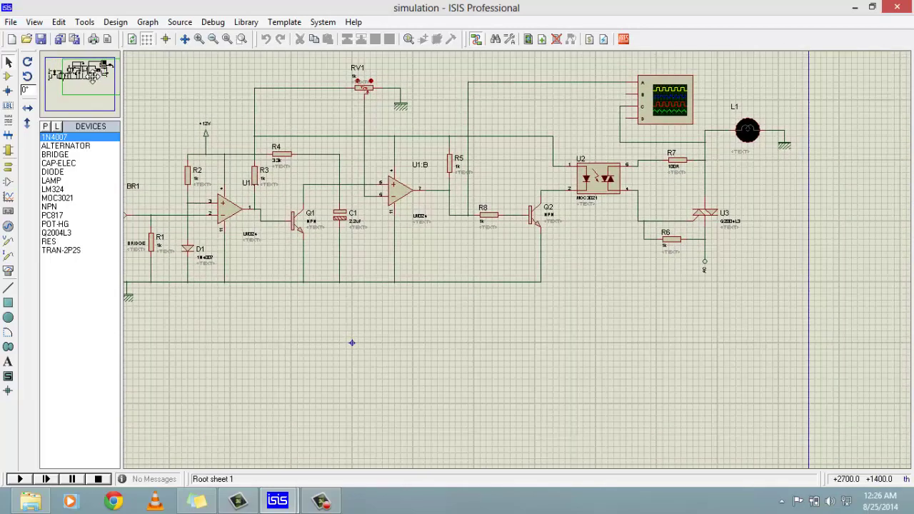
pyautogui.scroll(-2, 321, 355)
pyautogui.scroll(1, 93, 75)
pyautogui.click(100, 71)
pyautogui.moveTo(642, 449); pyautogui.dragTo(907, 453)
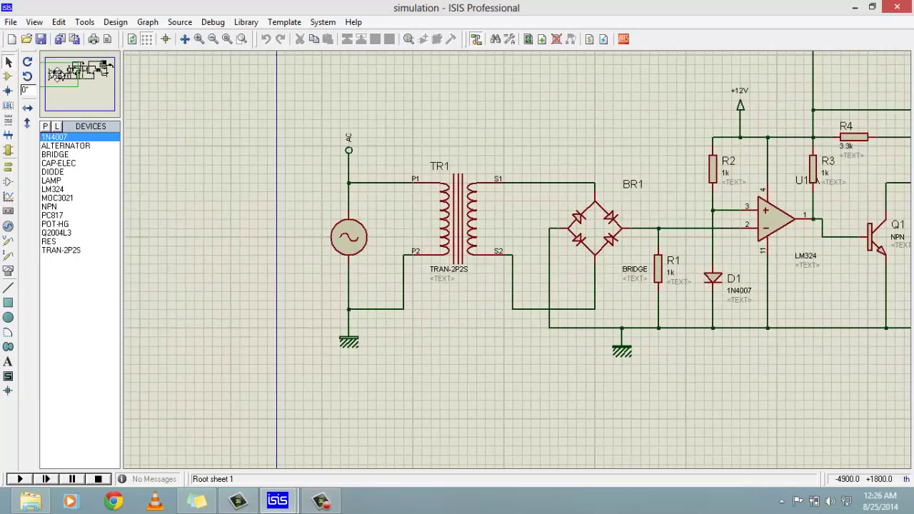
# Step: Examine the AC source, transformer TR1, bridge rectifier BR1 and the zero-crossing comparator U1:A with R1, R2 and D1
pyautogui.scroll(1, 517, 259)
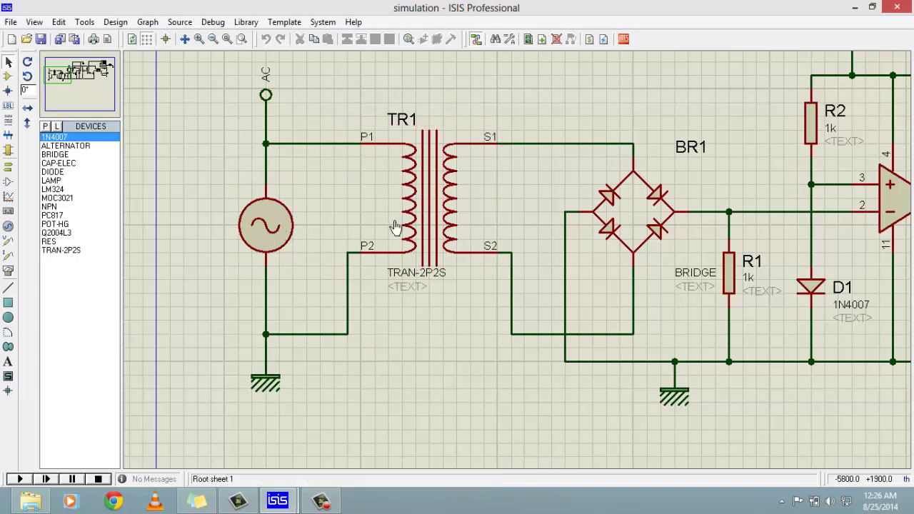
pyautogui.click(82, 79)
pyautogui.press('F7')
pyautogui.press('F6')
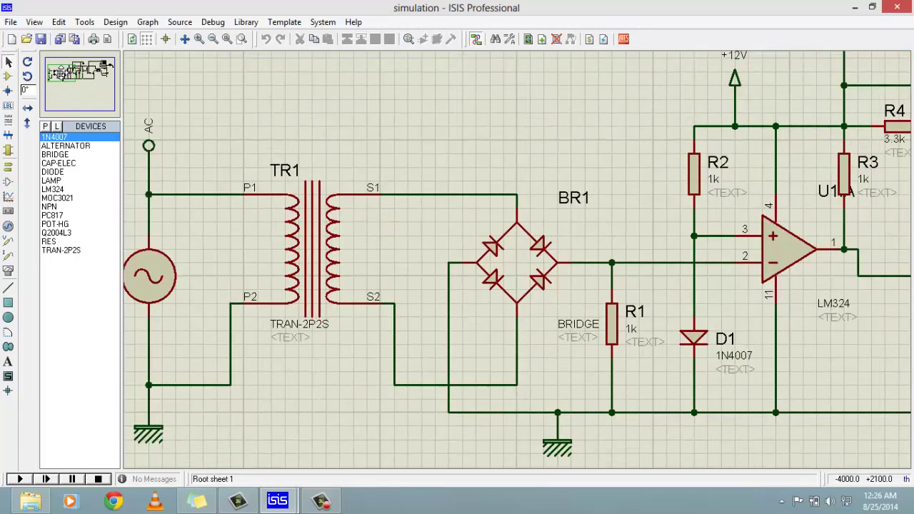
pyautogui.click(64, 77)
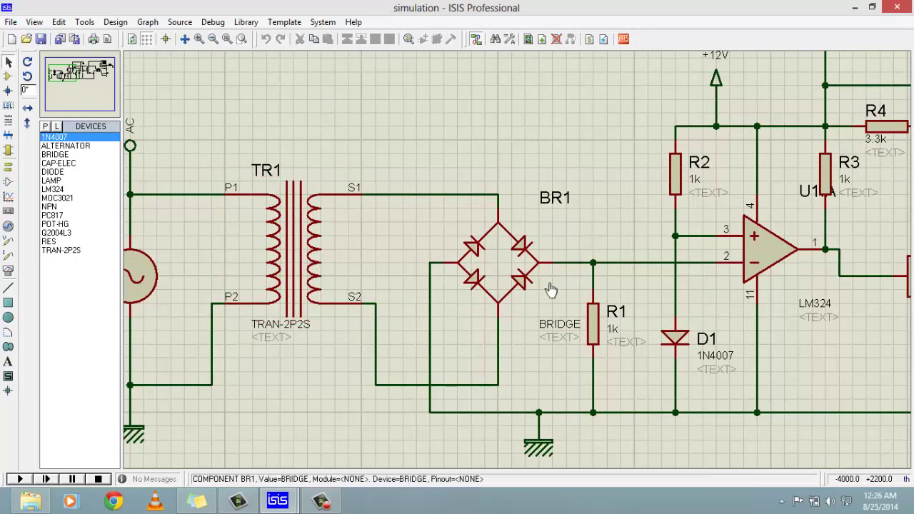
pyautogui.moveTo(75, 80)
pyautogui.mouseDown()
pyautogui.moveTo(80, 74)
pyautogui.moveTo(70, 77)
pyautogui.mouseUp()
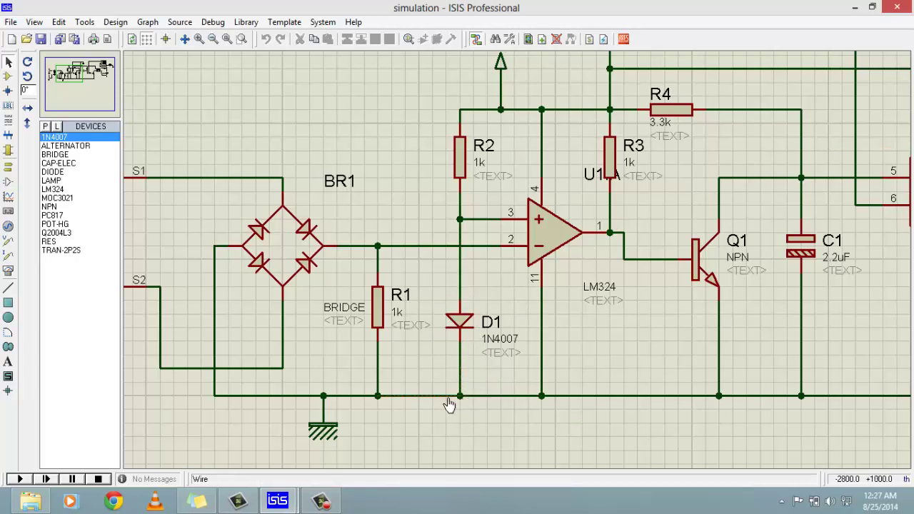
pyautogui.scroll(-1, 501, 100)
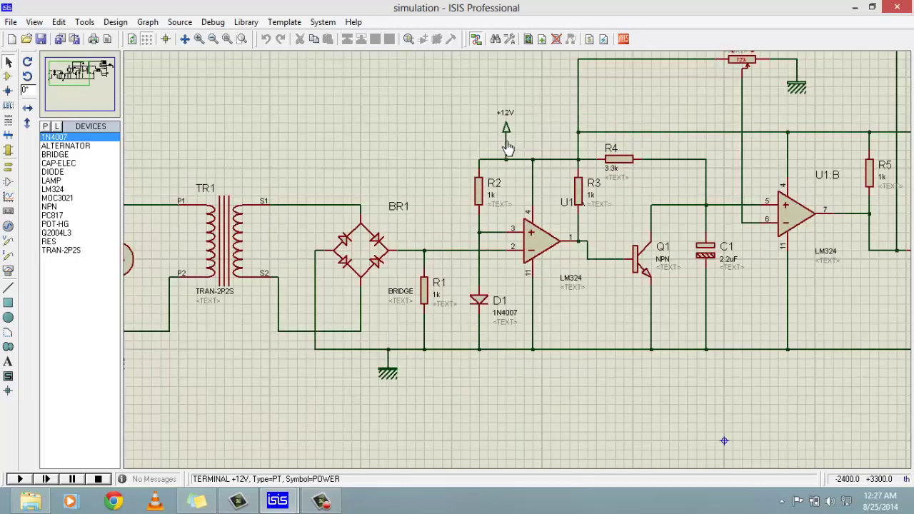
pyautogui.scroll(1, 509, 143)
pyautogui.moveTo(72, 71); pyautogui.dragTo(66, 82)
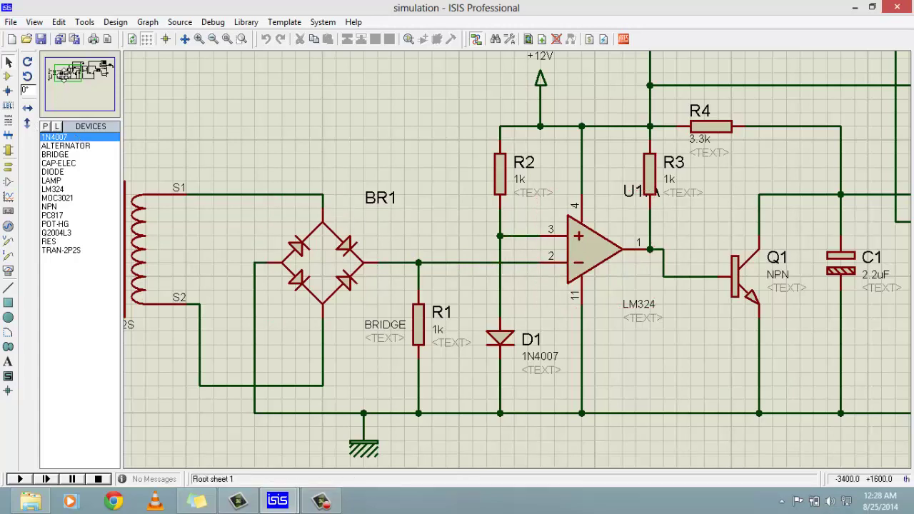
pyautogui.click(72, 71)
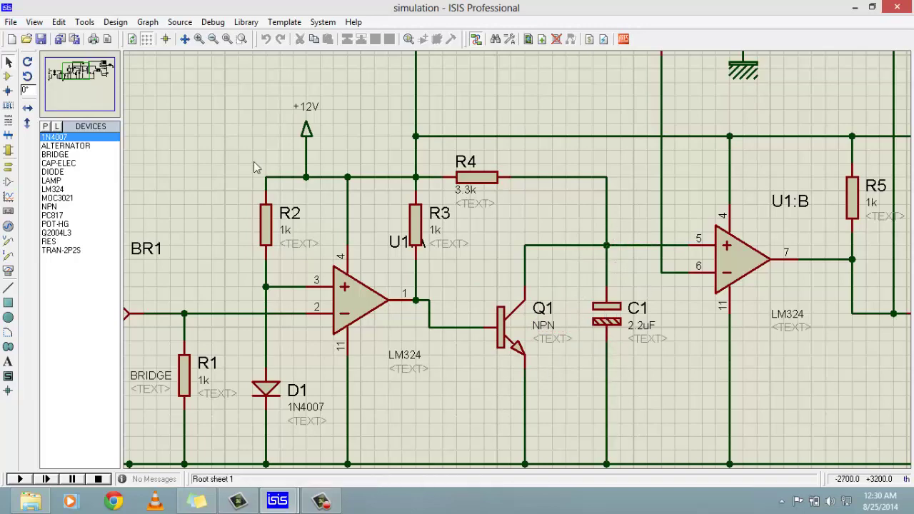
# Step: Examine the Q1 and C1 stage, potentiometer RV1 and comparator U1:B, and how they connect to the rest of the circuit
pyautogui.scroll(-1, 235, 140)
pyautogui.click(111, 90)
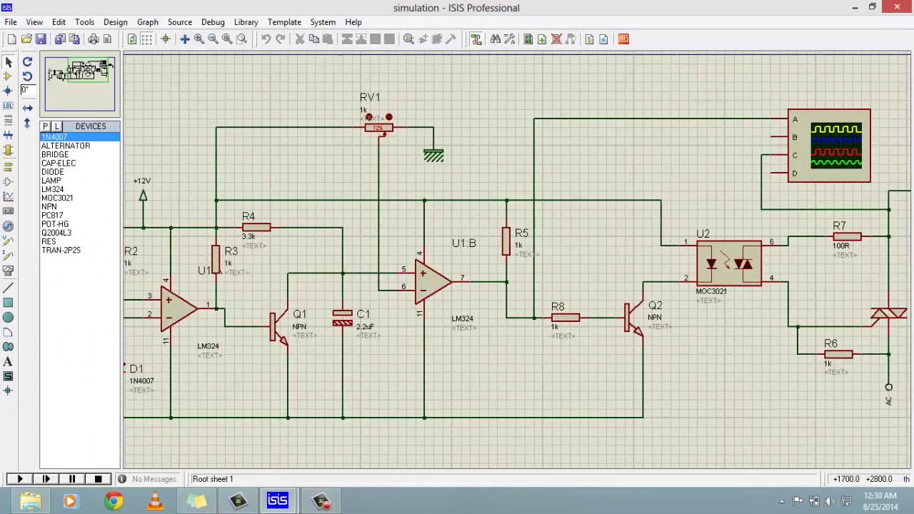
pyautogui.scroll(1, 517, 259)
pyautogui.scroll(-1, 517, 259)
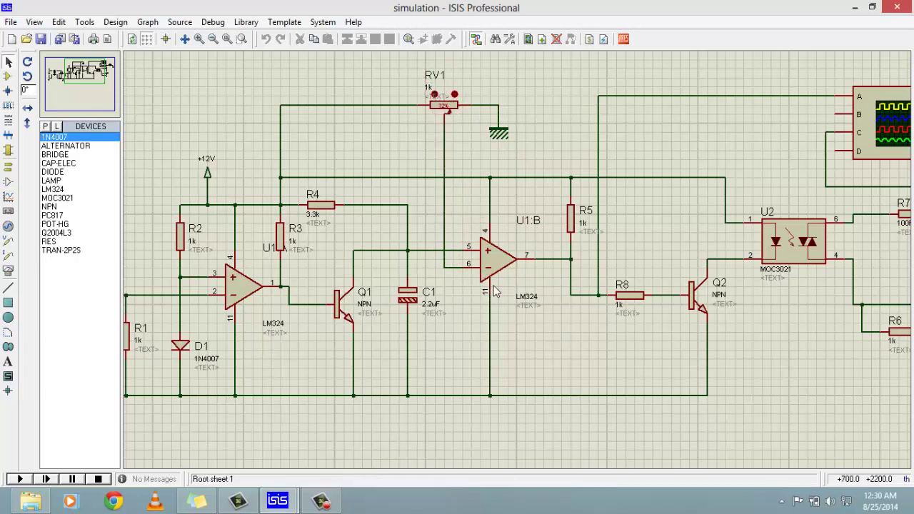
pyautogui.click(469, 265)
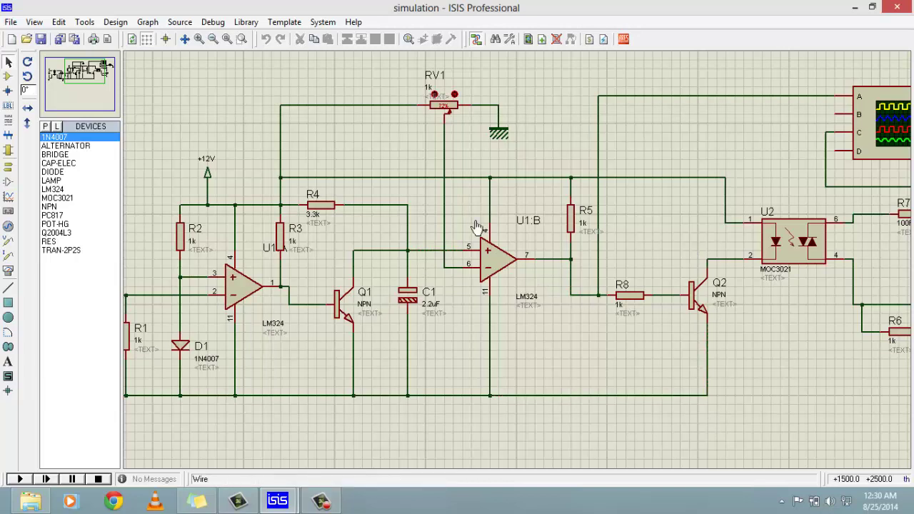
pyautogui.moveTo(80, 75); pyautogui.dragTo(91, 69)
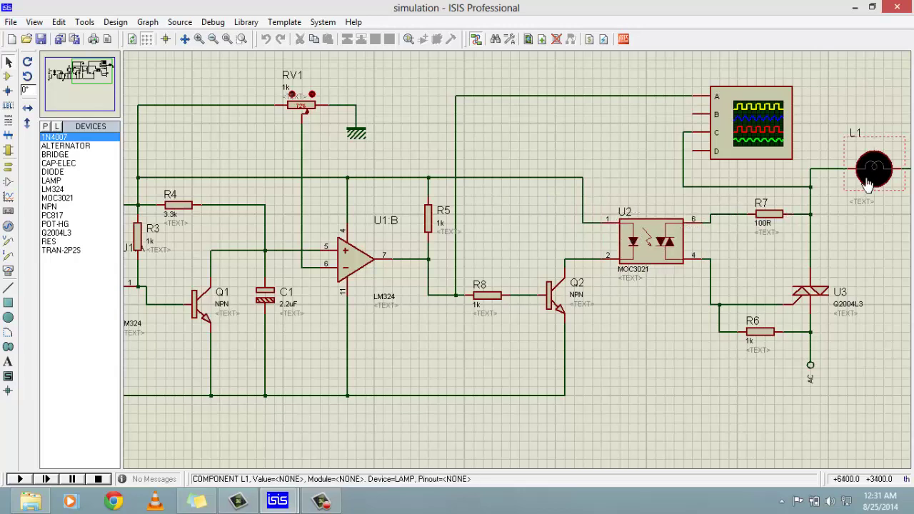
pyautogui.scroll(-1, 868, 177)
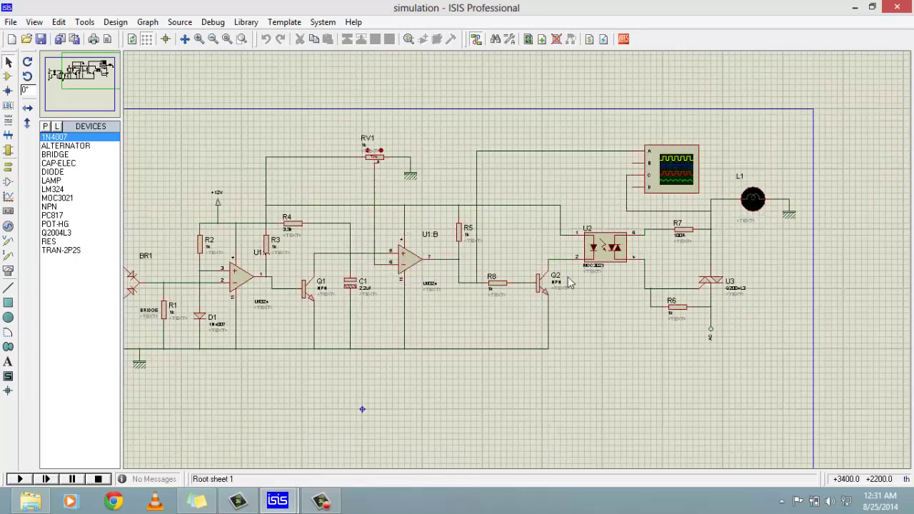
pyautogui.scroll(1, 571, 283)
pyautogui.scroll(-1, 271, 294)
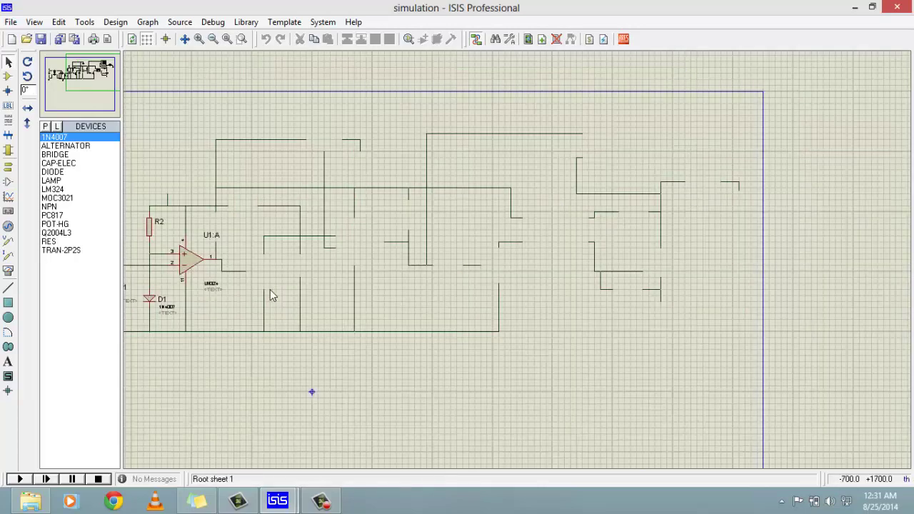
pyautogui.scroll(1, 179, 207)
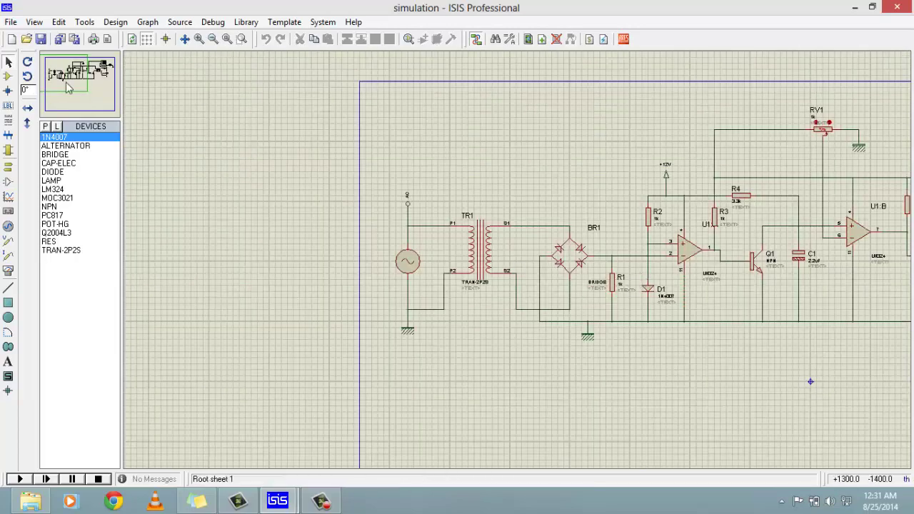
pyautogui.click(69, 88)
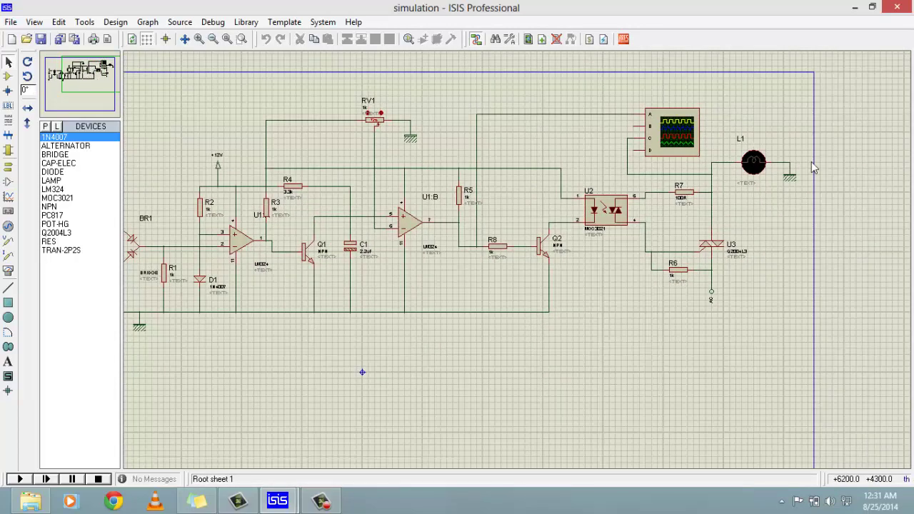
# Step: Examine the output stage with transistor Q2, optocoupler U2 (MOC3021), triac U3 (Q2004L3), R6, R7 and lamp L1
pyautogui.scroll(2, 510, 254)
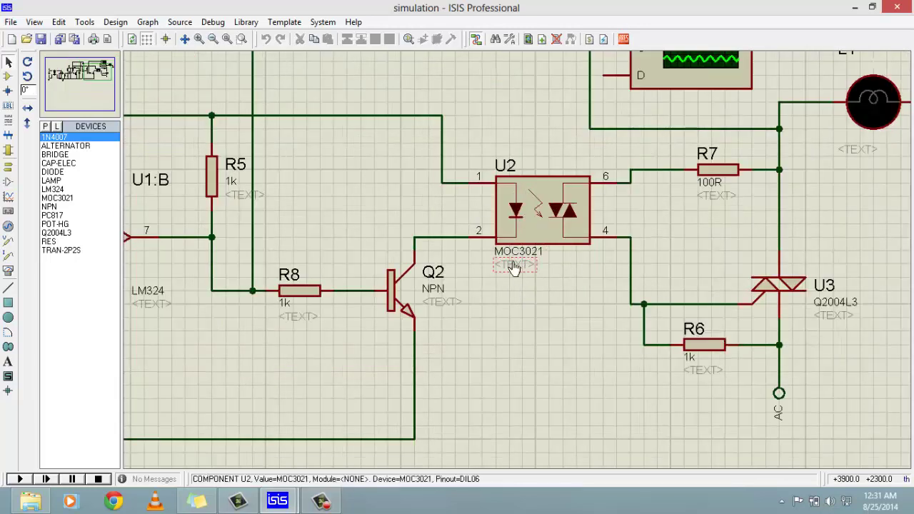
pyautogui.scroll(-2, 540, 265)
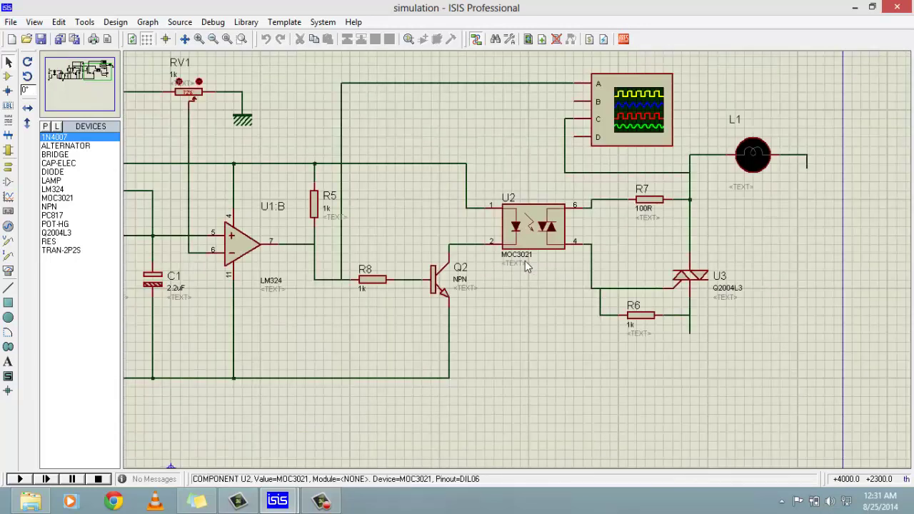
pyautogui.scroll(1, 527, 265)
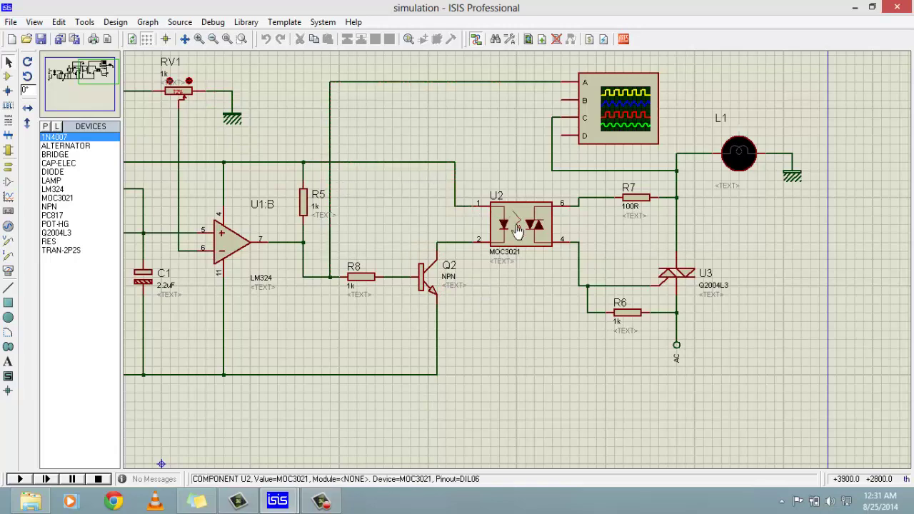
pyautogui.scroll(-2, 232, 384)
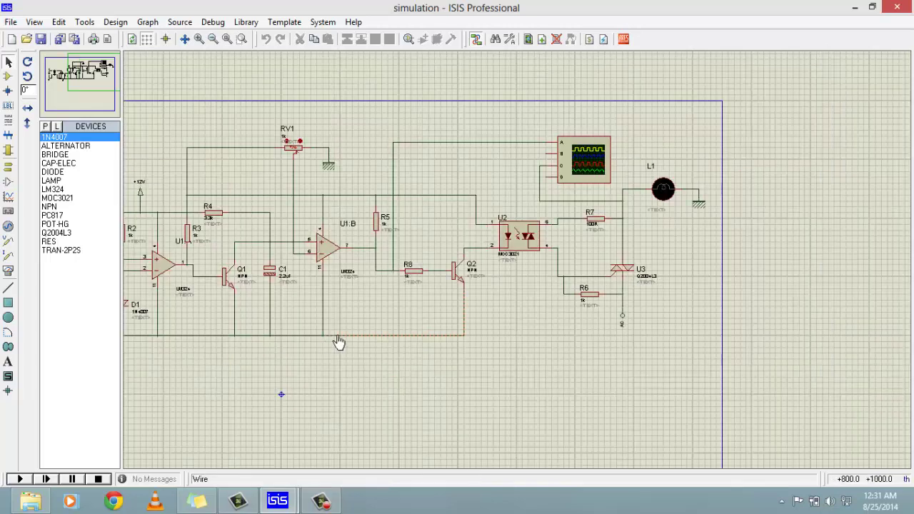
pyautogui.scroll(1, 531, 290)
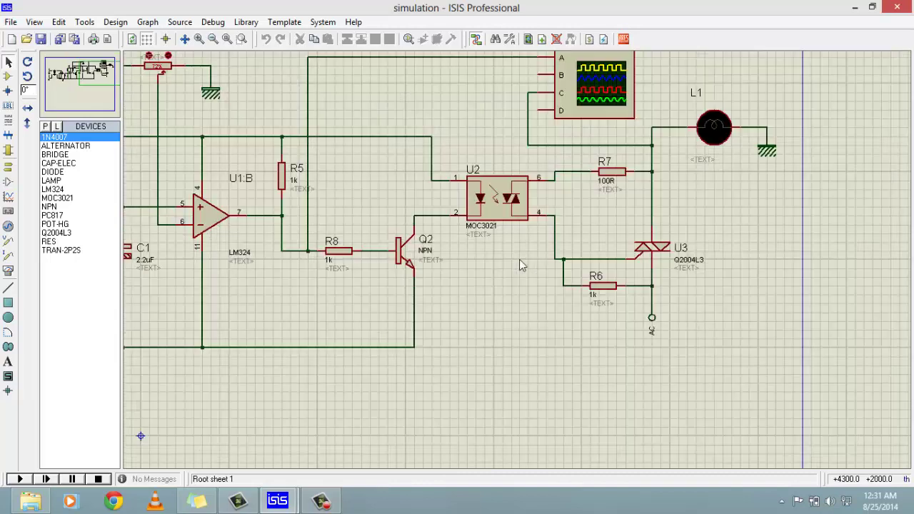
pyautogui.scroll(1, 461, 187)
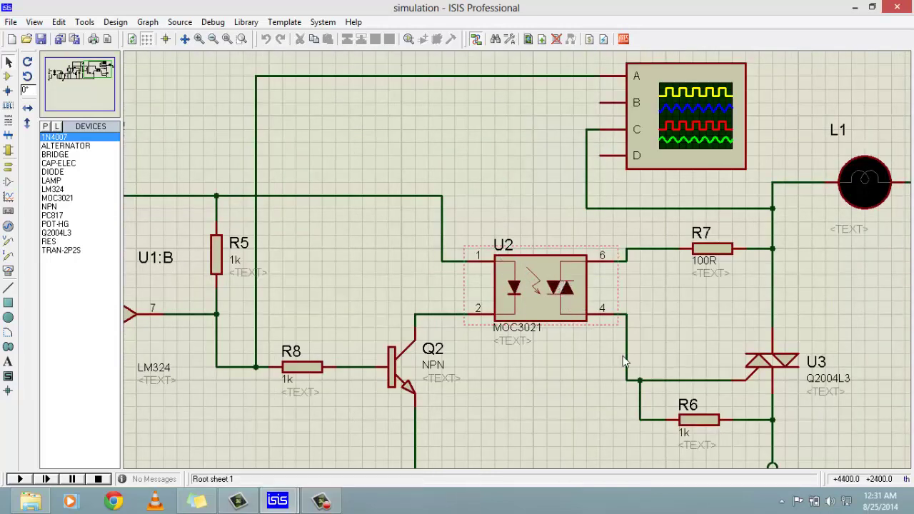
pyautogui.scroll(-1, 784, 332)
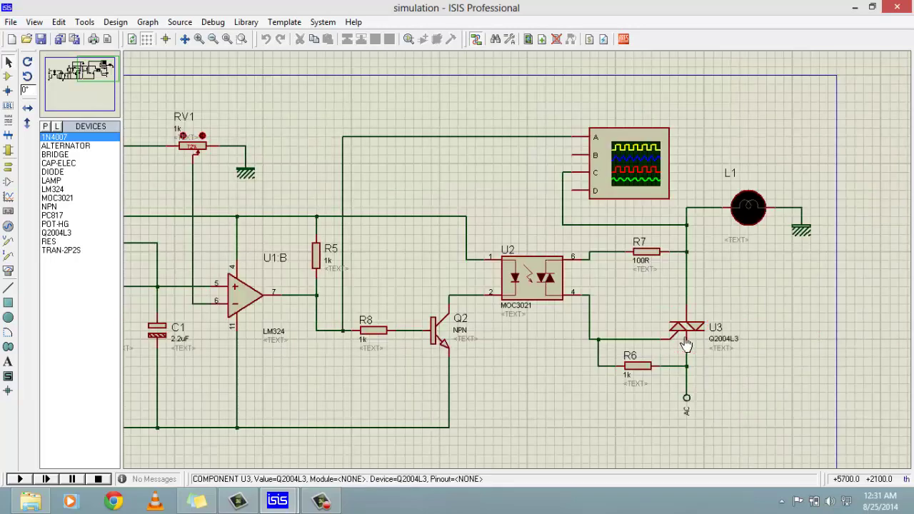
pyautogui.scroll(1, 688, 334)
pyautogui.scroll(-1, 502, 257)
pyautogui.scroll(-1, 503, 257)
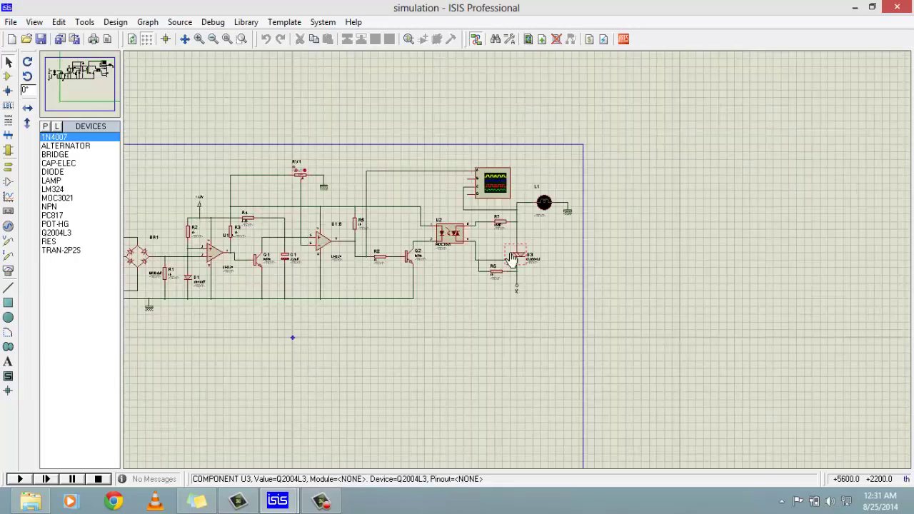
pyautogui.scroll(1, 440, 250)
pyautogui.click(96, 80)
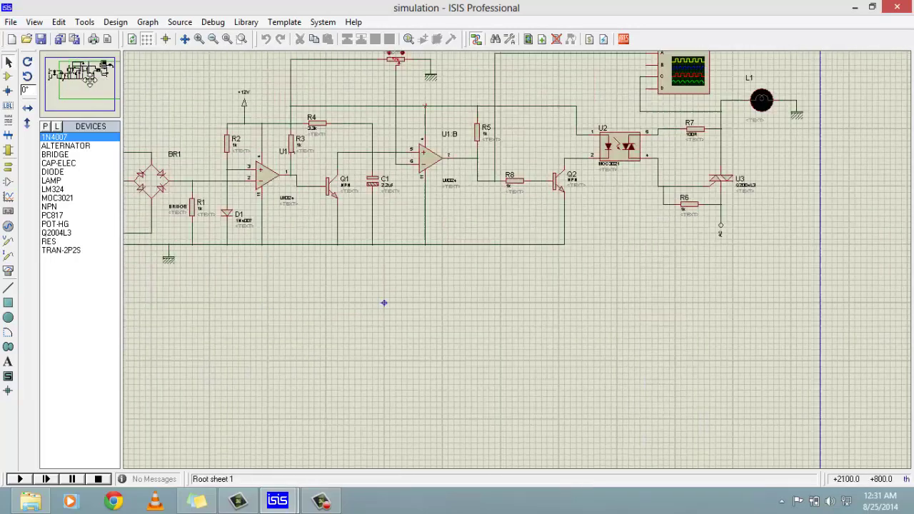
pyautogui.scroll(-1, 376, 350)
pyautogui.scroll(1, 318, 396)
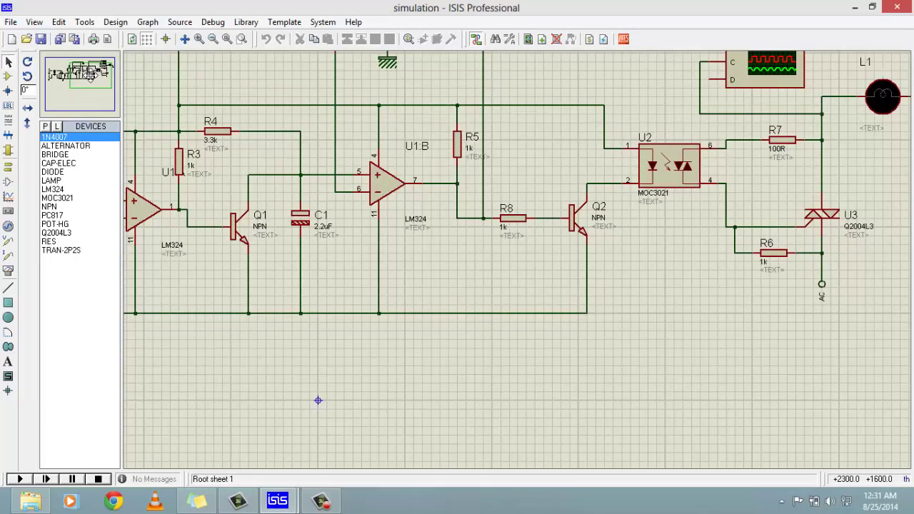
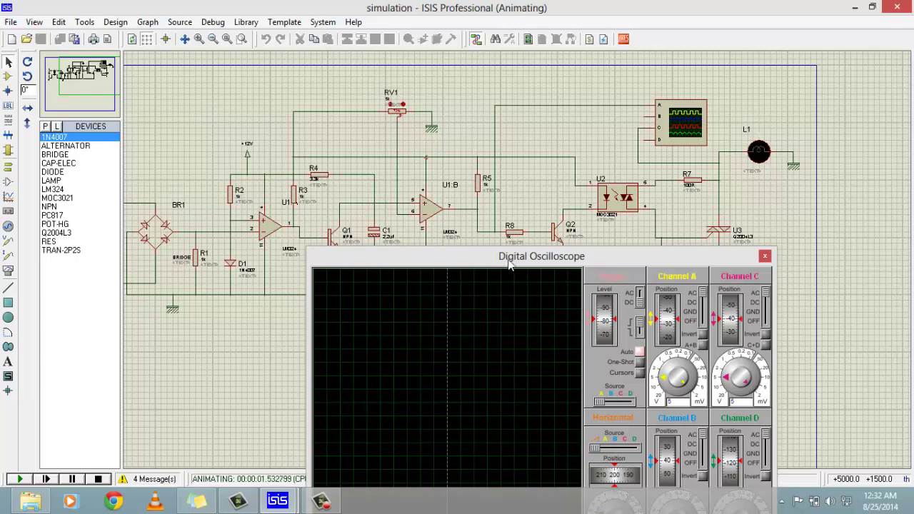
# Step: Set the oscilloscope timebase to 2 ms, raise channel A's trace above channel C's, and place the oscilloscope window clear of the output circuit
pyautogui.moveTo(509, 264); pyautogui.dragTo(774, 104)
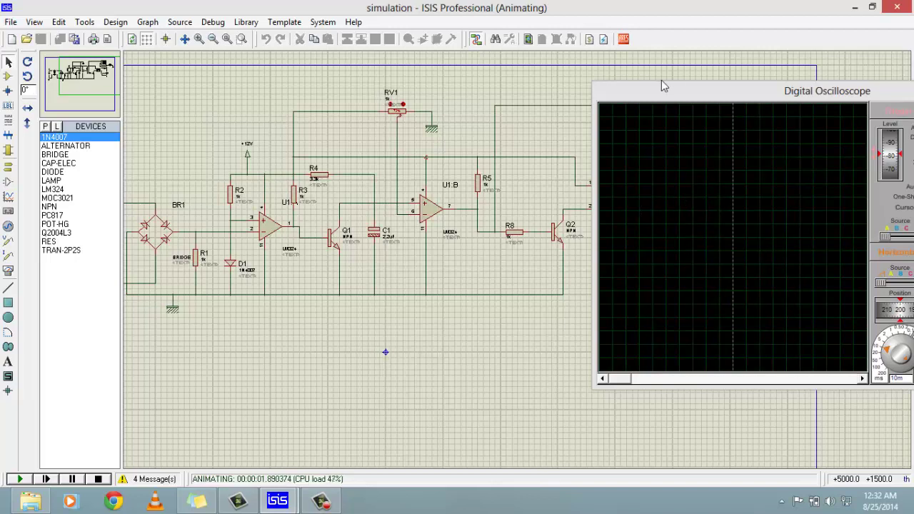
pyautogui.moveTo(661, 86); pyautogui.dragTo(283, 80)
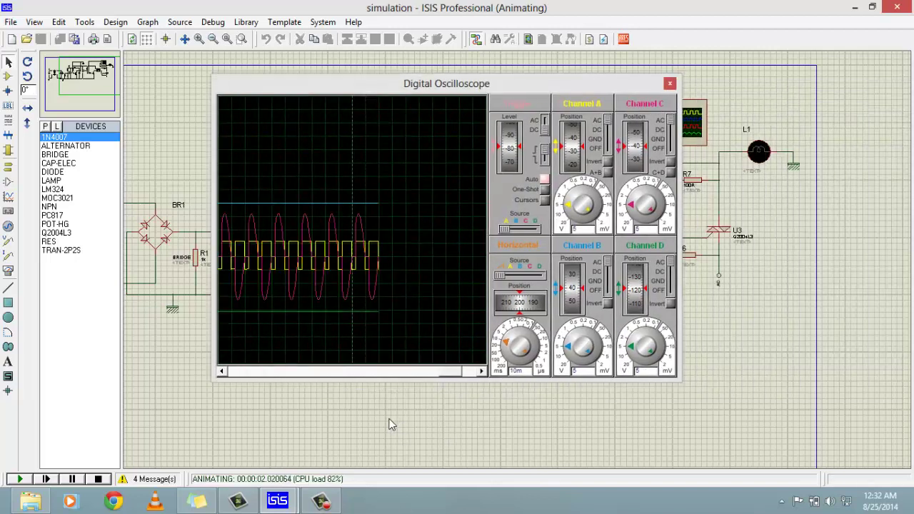
pyautogui.scroll(2, 357, 261)
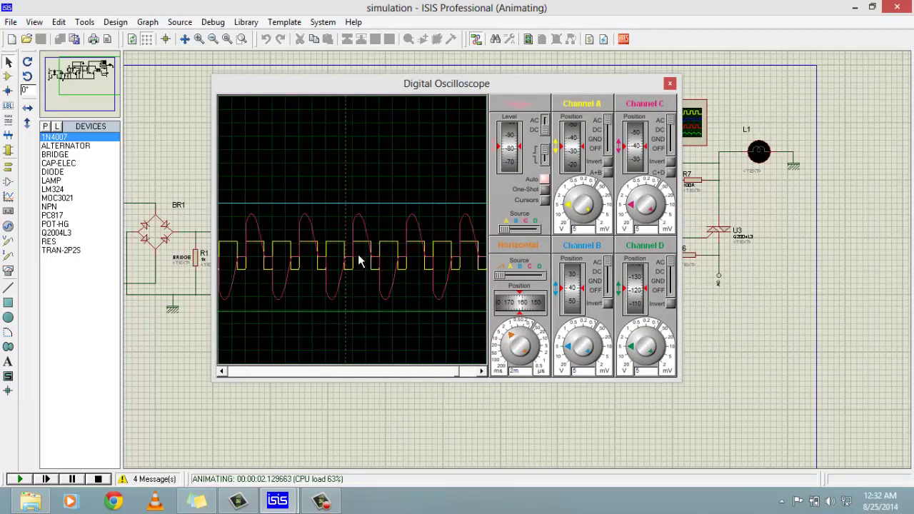
pyautogui.moveTo(573, 152); pyautogui.dragTo(571, 118)
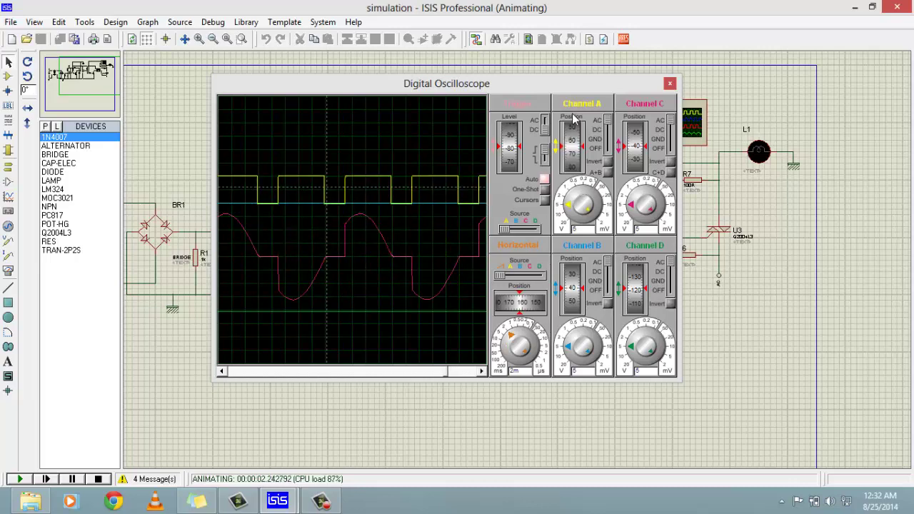
pyautogui.moveTo(563, 83); pyautogui.dragTo(415, 86)
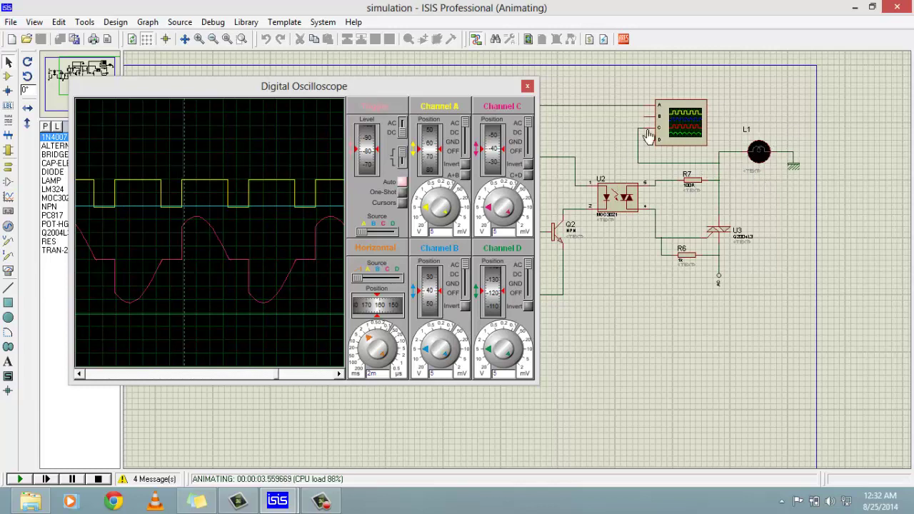
# Step: Move the oscilloscope window clear of potentiometer RV1 and raise RV1's setting to 80%
pyautogui.moveTo(333, 85); pyautogui.dragTo(539, 158)
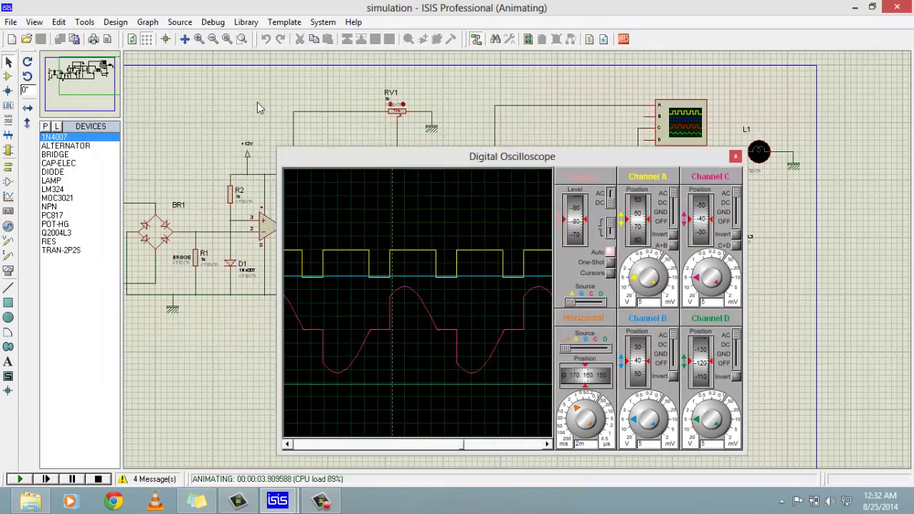
pyautogui.scroll(2, 257, 102)
pyautogui.moveTo(81, 66); pyautogui.dragTo(90, 69)
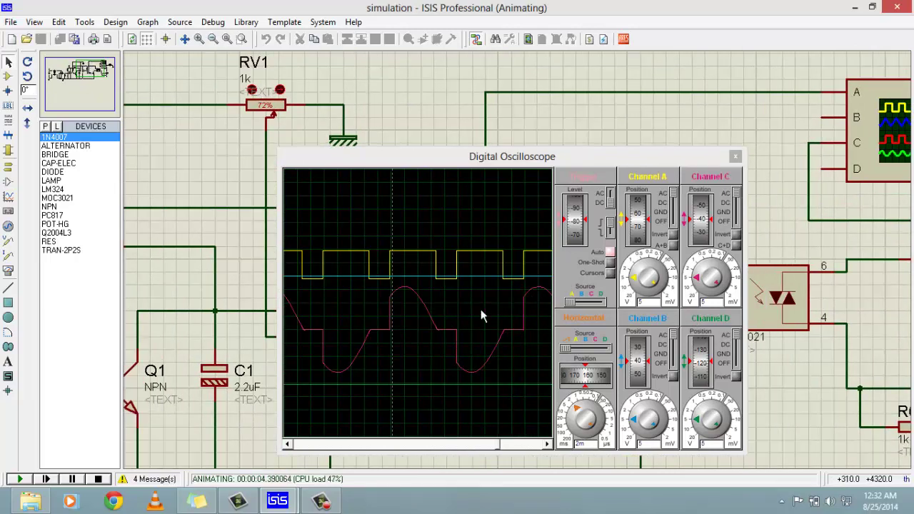
pyautogui.click(280, 90)
pyautogui.click(280, 90)
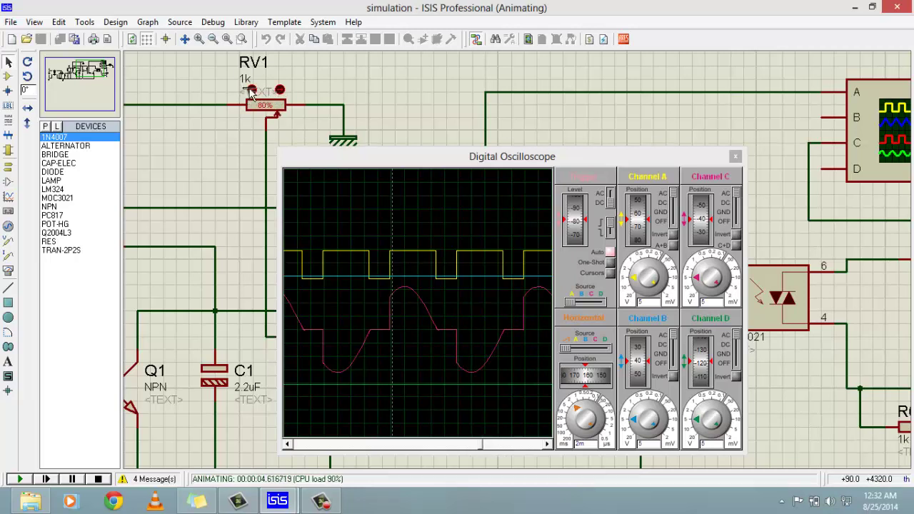
# Step: Lower potentiometer RV1 to 31% and place the oscilloscope window clear of RV1 and comparator U1:B
pyautogui.click(251, 92)
pyautogui.click(252, 92)
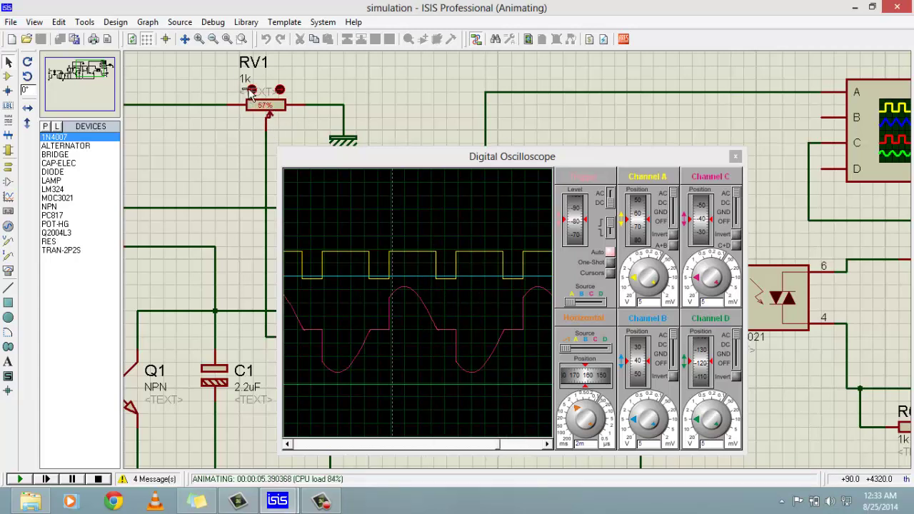
pyautogui.click(251, 91)
pyautogui.click(252, 91)
pyautogui.click(251, 90)
pyautogui.moveTo(379, 158); pyautogui.dragTo(394, 132)
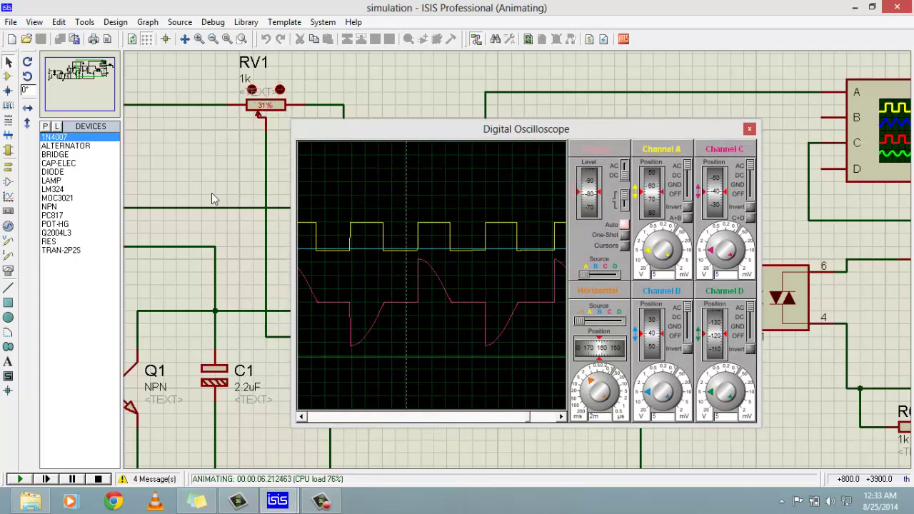
pyautogui.moveTo(453, 132); pyautogui.dragTo(576, 113)
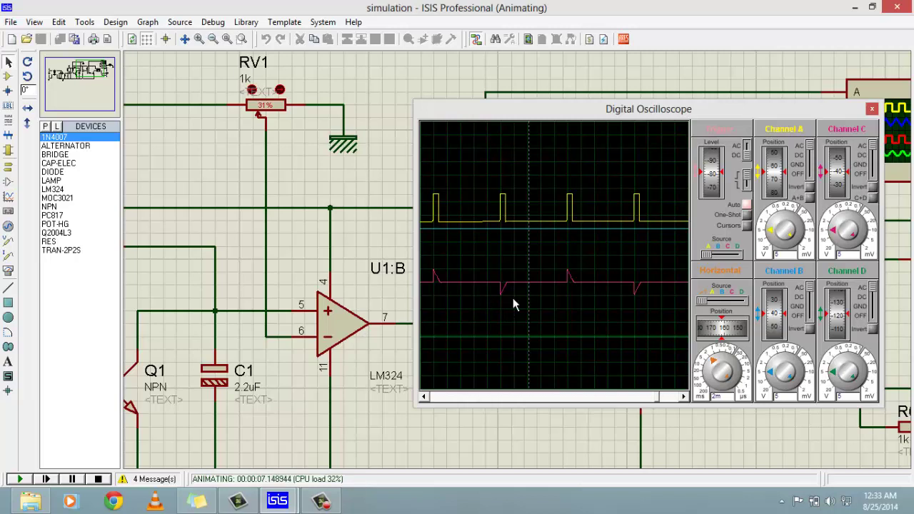
# Step: Raise potentiometer RV1 to 59% while the simulation runs
pyautogui.click(279, 91)
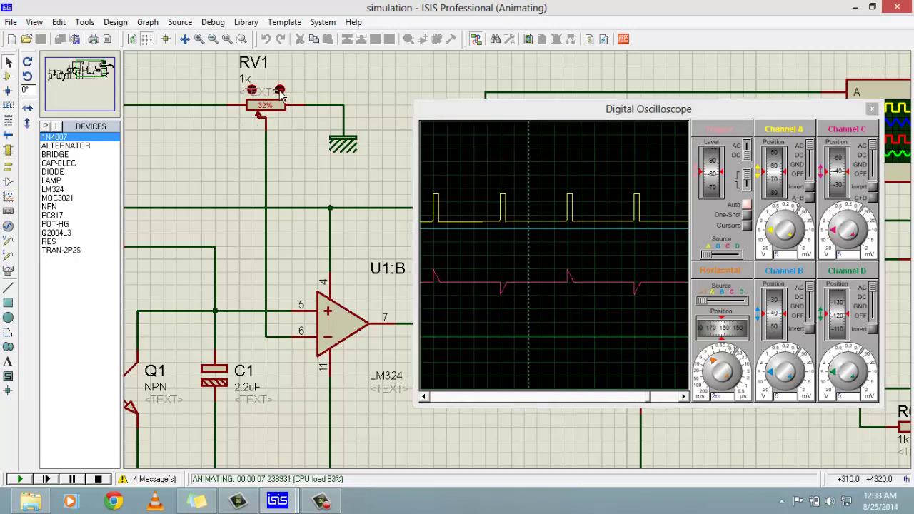
pyautogui.click(279, 91)
pyautogui.click(279, 91)
pyautogui.click(279, 91)
pyautogui.click(279, 90)
pyautogui.click(279, 90)
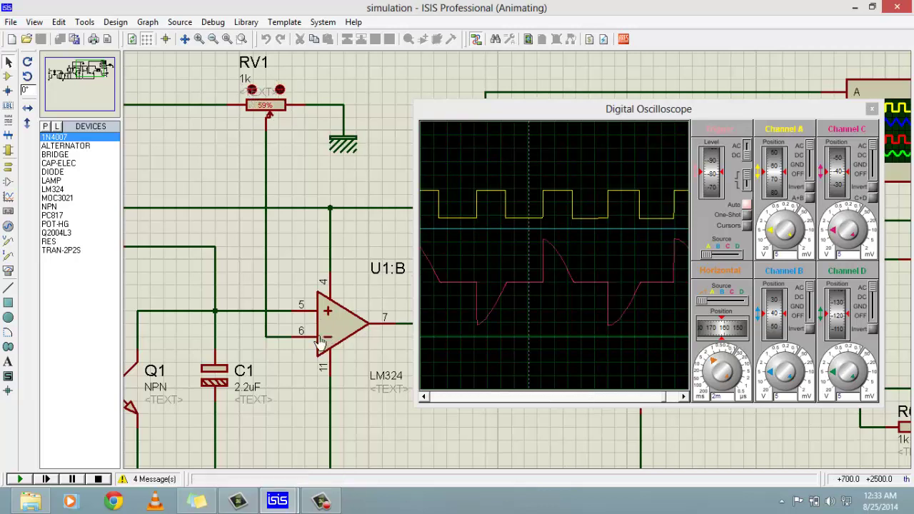
# Step: Raise potentiometer RV1 further to 73% and shift the oscilloscope window clear of the oscilloscope symbol's channel inputs
pyautogui.click(280, 91)
pyautogui.click(279, 91)
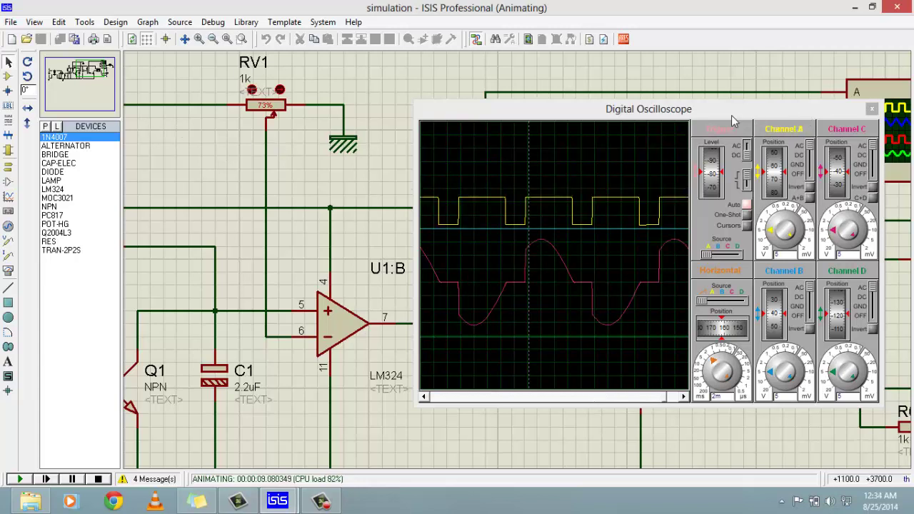
pyautogui.moveTo(728, 115); pyautogui.dragTo(690, 117)
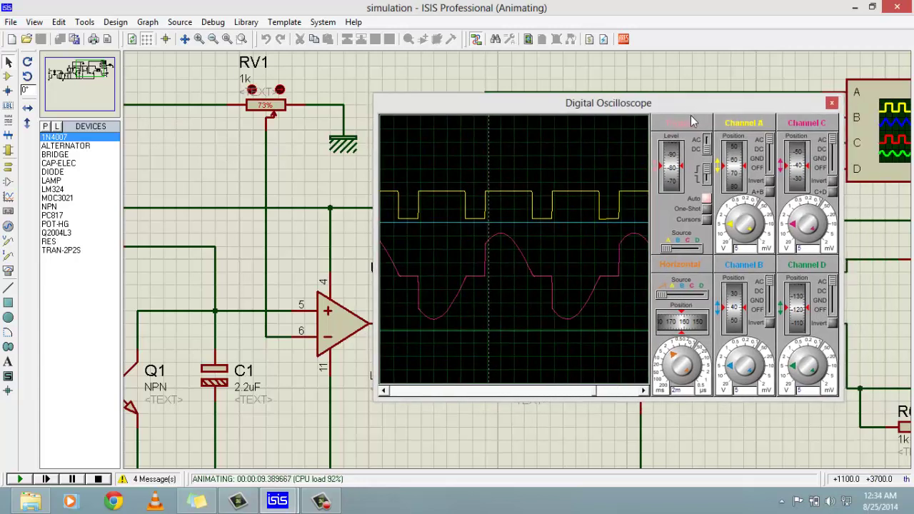